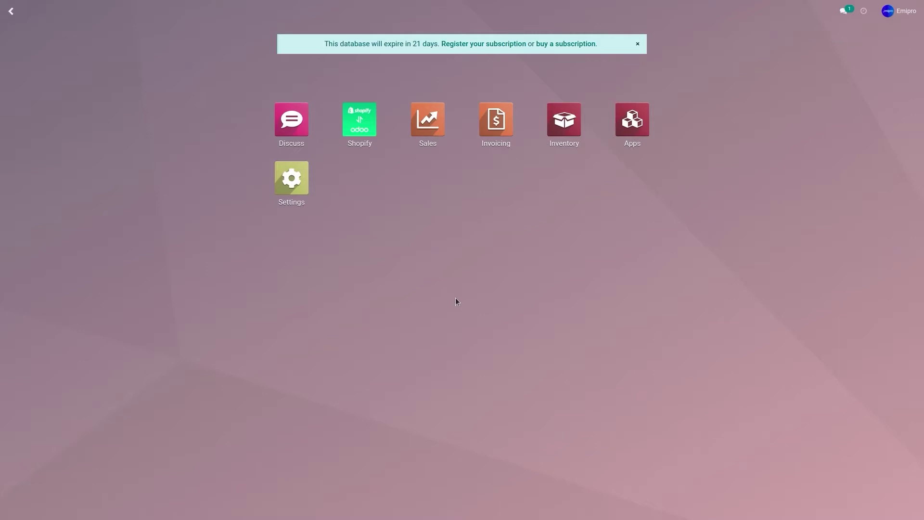
Step: Go to Sales > Products > Products and start a new product
click(428, 142)
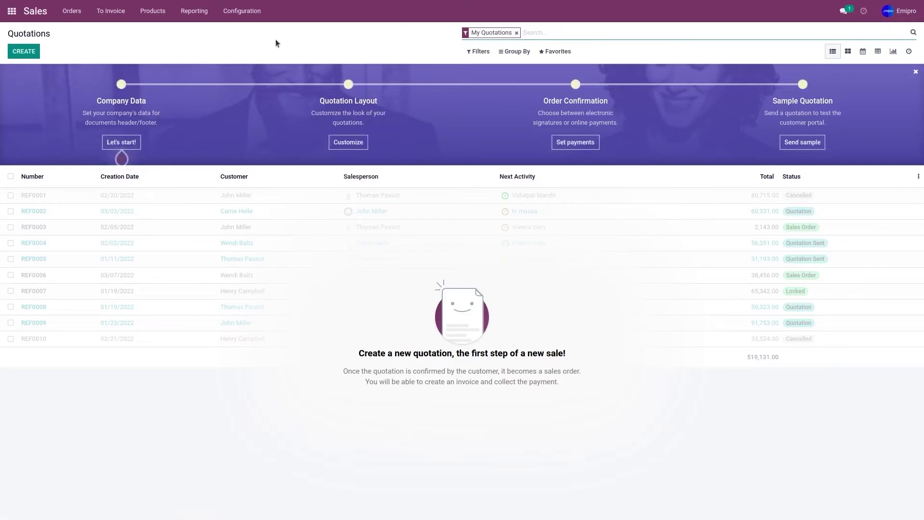
click(154, 12)
click(159, 31)
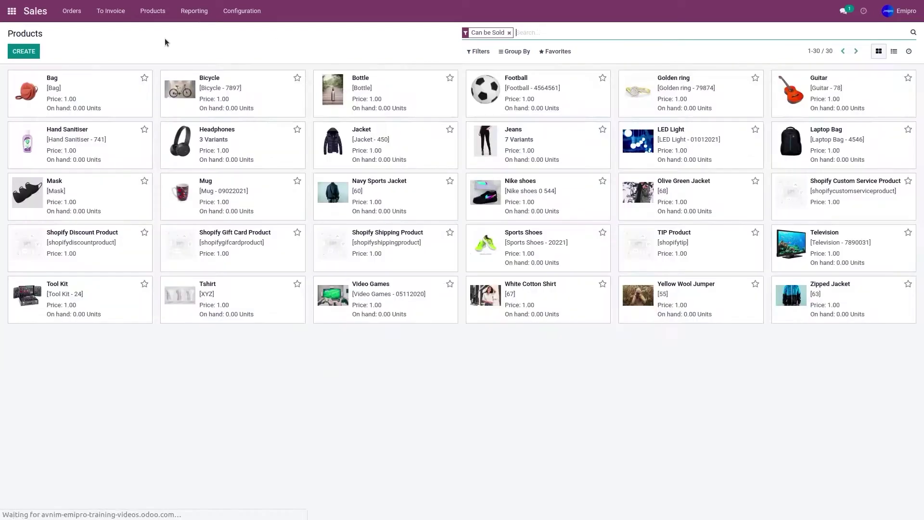
click(30, 56)
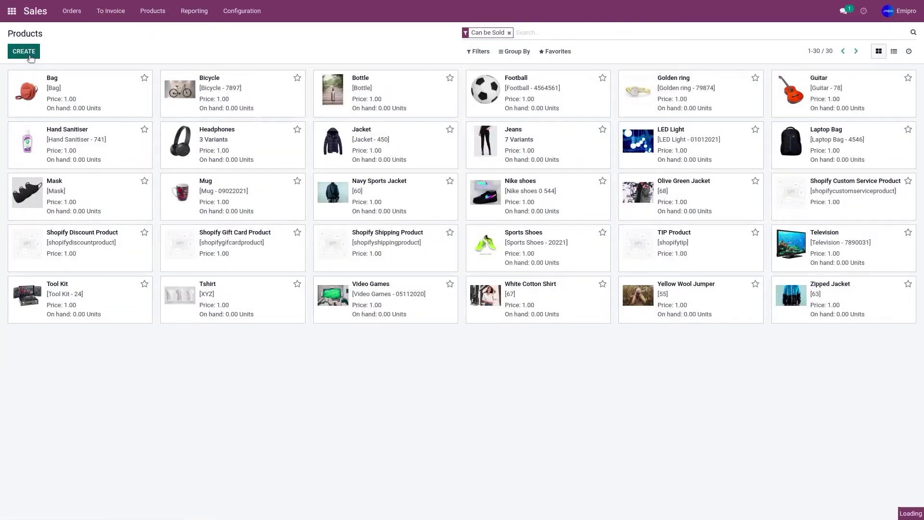
Step: Name the product Laptop and set its type to Storable Product
click(144, 140)
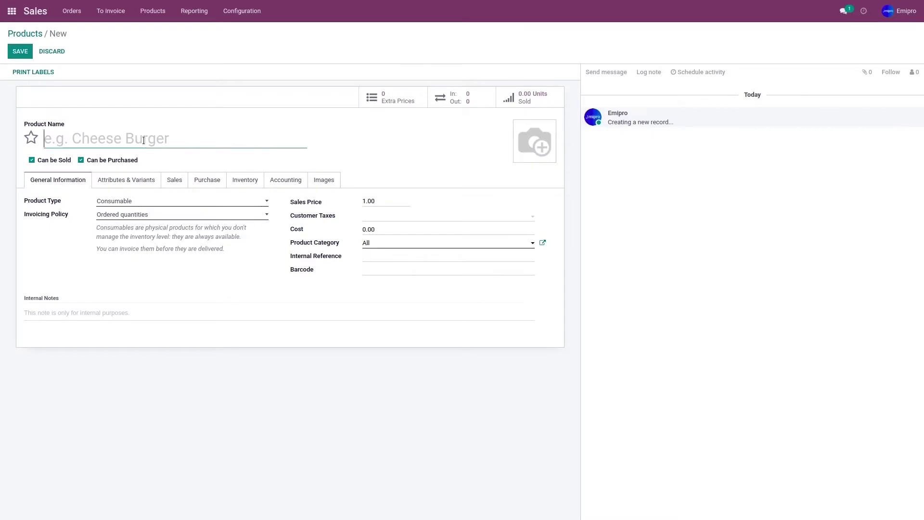
text(Laptop)
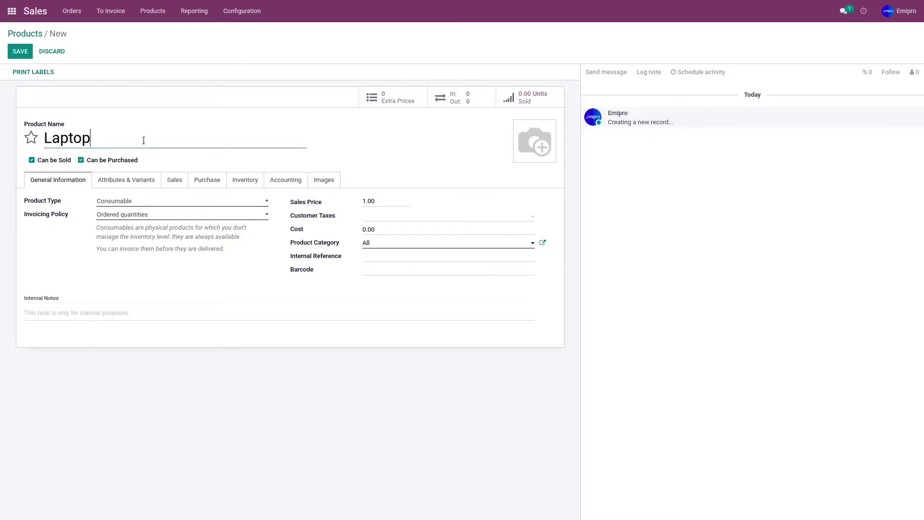
click(106, 201)
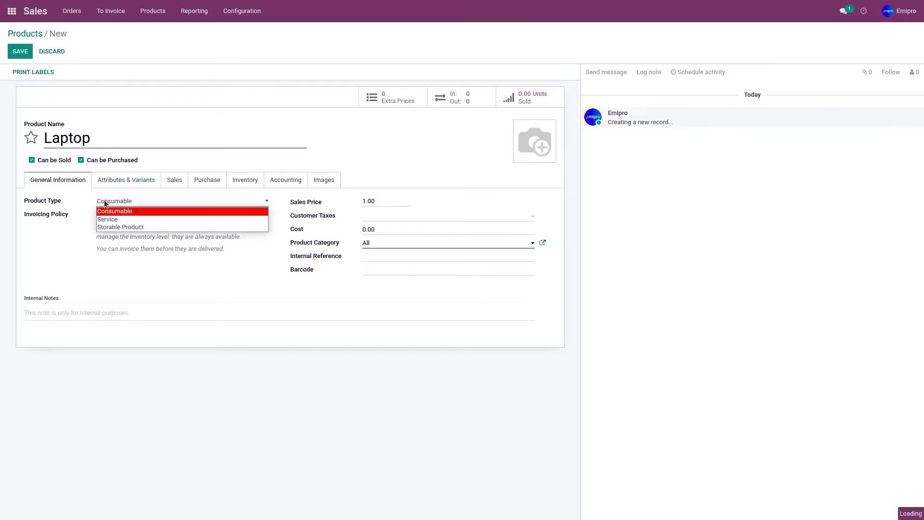
click(133, 227)
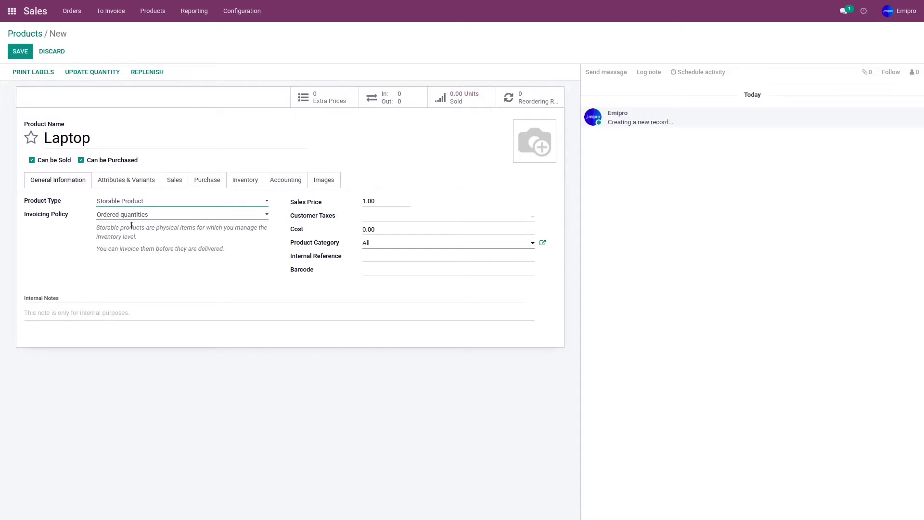
Step: Set internal reference Laptop, use Laptop.jpg as the image, and save the product
click(365, 259)
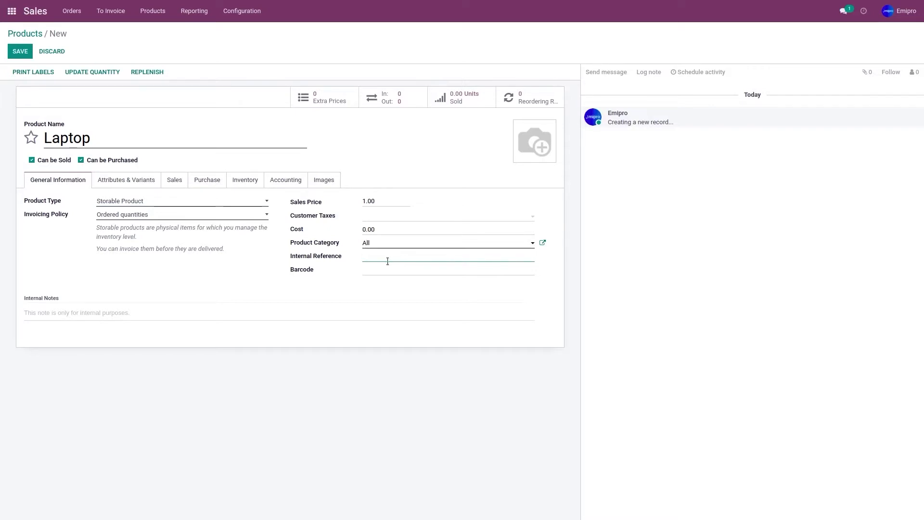
text(Laptop)
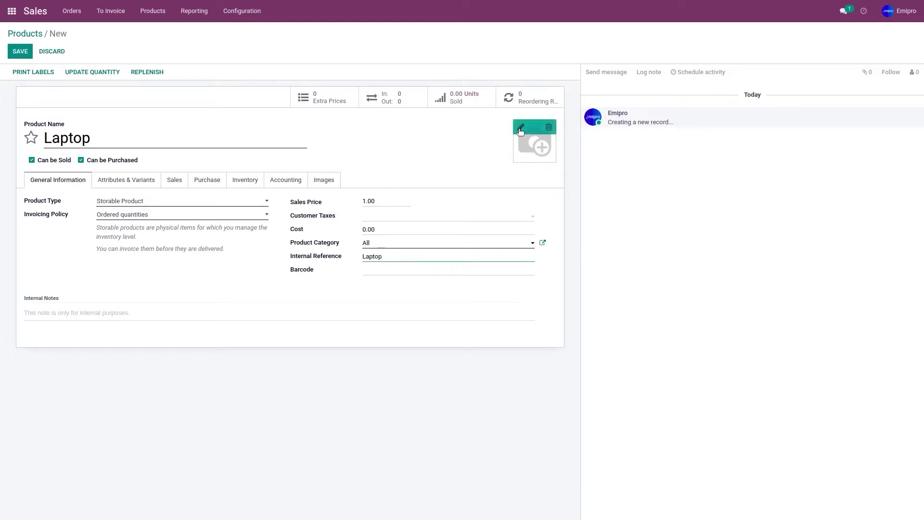
click(521, 130)
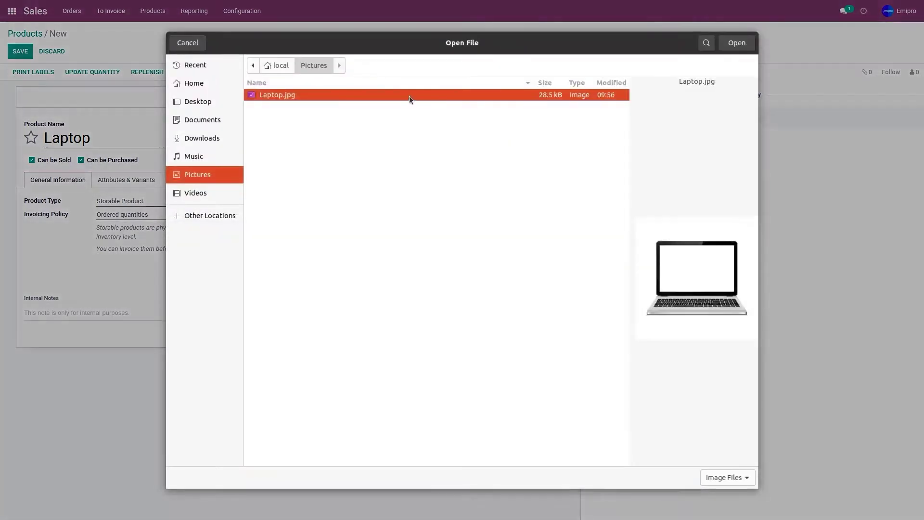
double_click(411, 96)
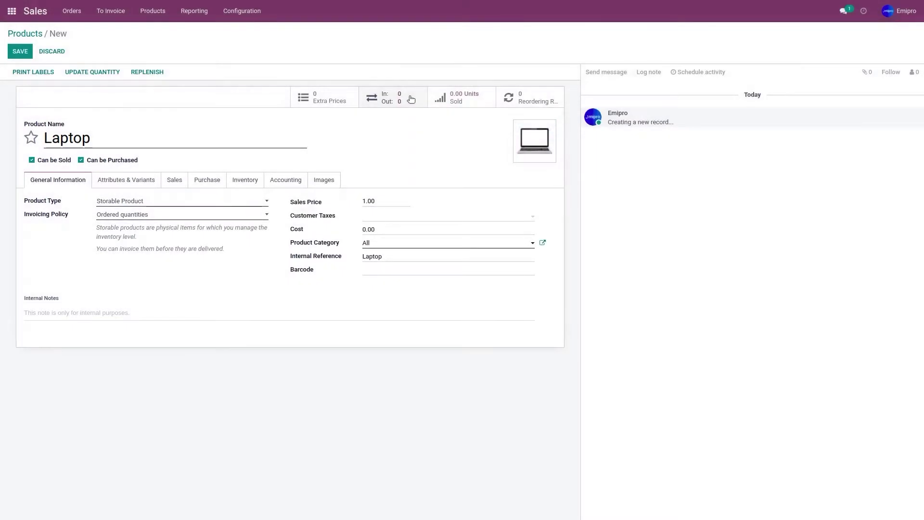
click(14, 53)
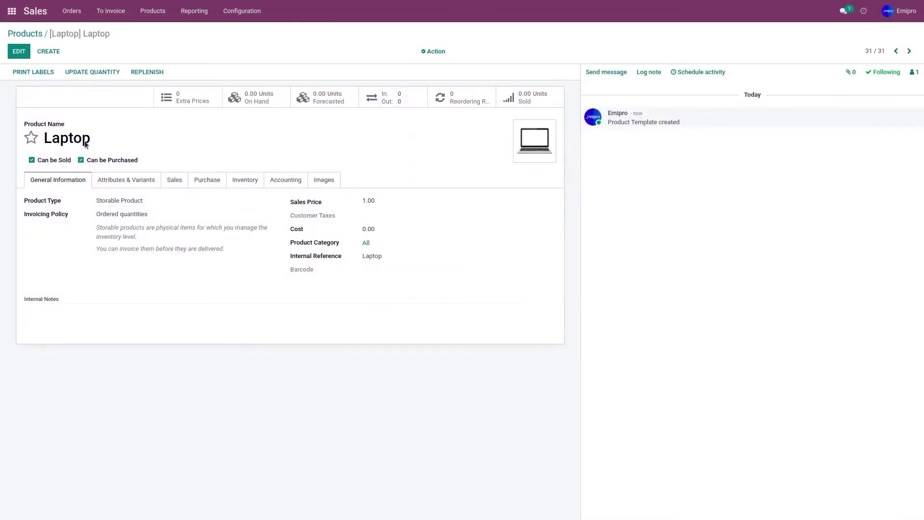
Step: Open the Shopify Store 1 PriceList from Products > Pricelists
click(154, 18)
click(160, 55)
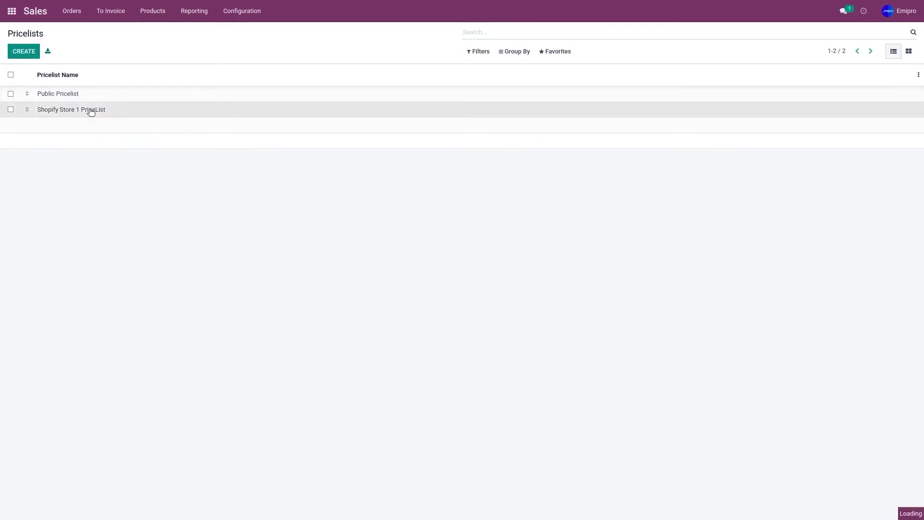
click(90, 110)
scroll(226, 217, down, 2)
scroll(226, 216, down, 3)
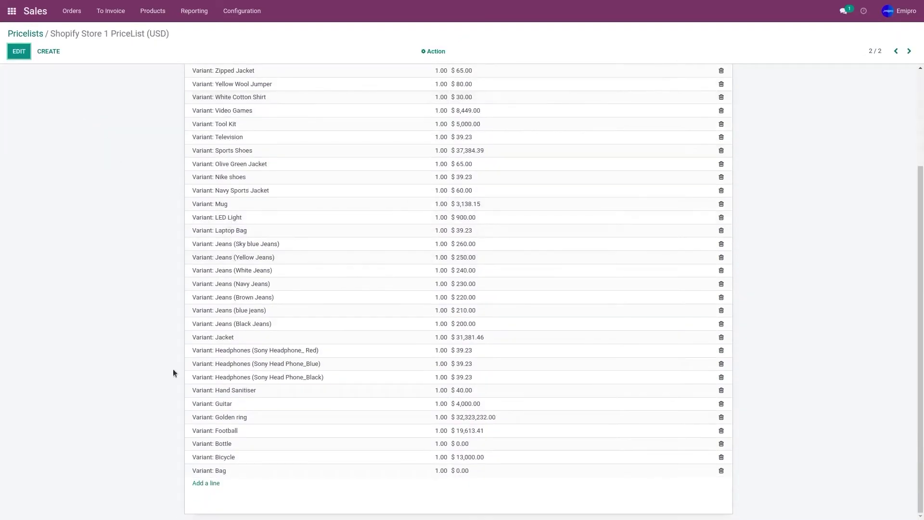
Step: Add a price rule giving product [Laptop] Laptop a fixed price of $1,000.00
click(206, 484)
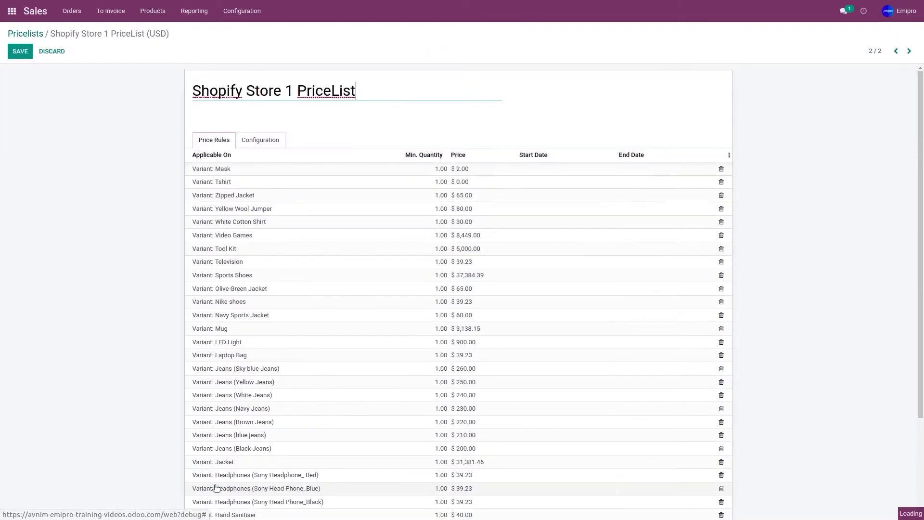
scroll(260, 458, down, 3)
click(206, 483)
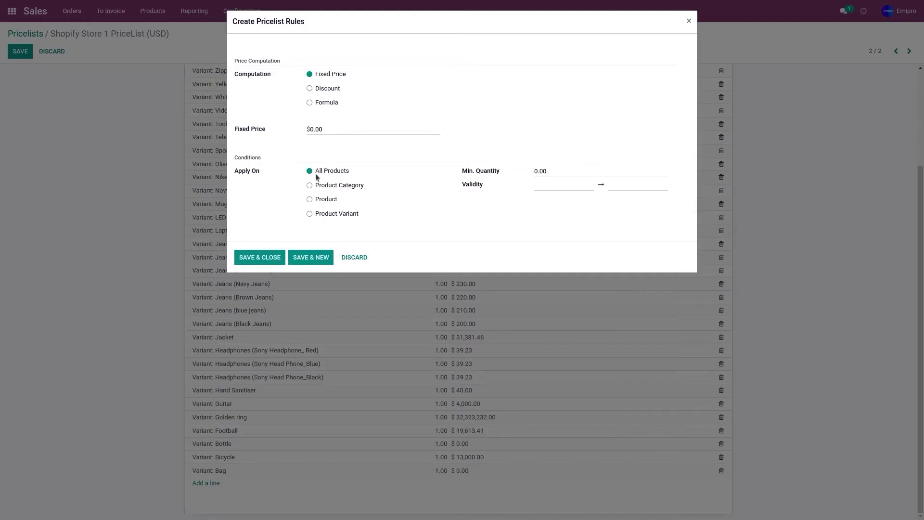
click(309, 200)
click(339, 232)
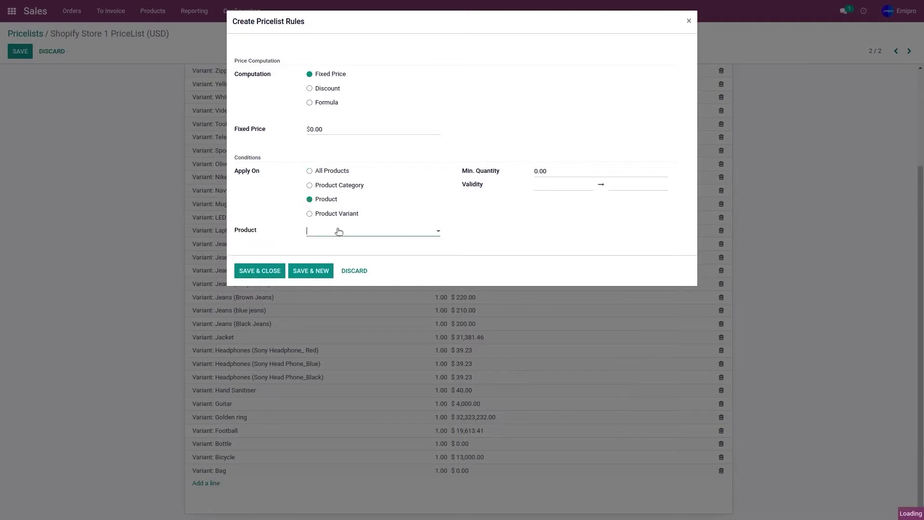
text(Laptop)
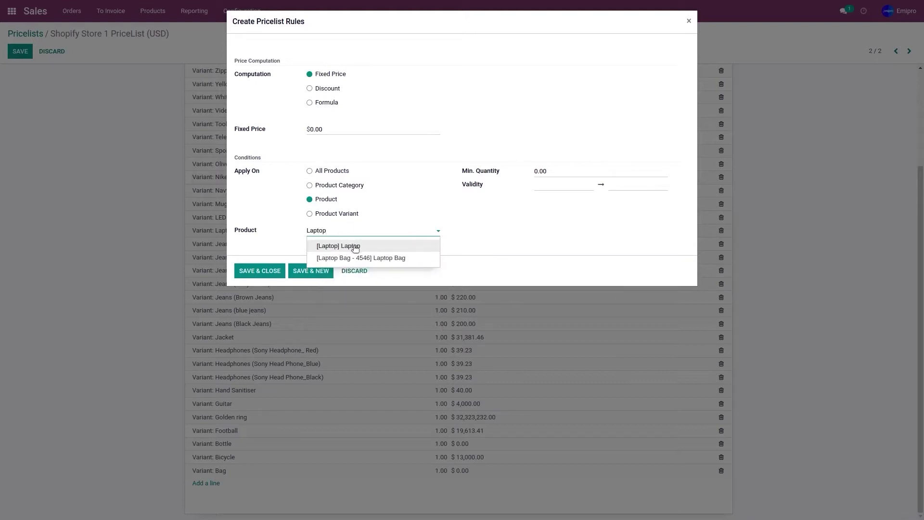
click(352, 246)
click(312, 129)
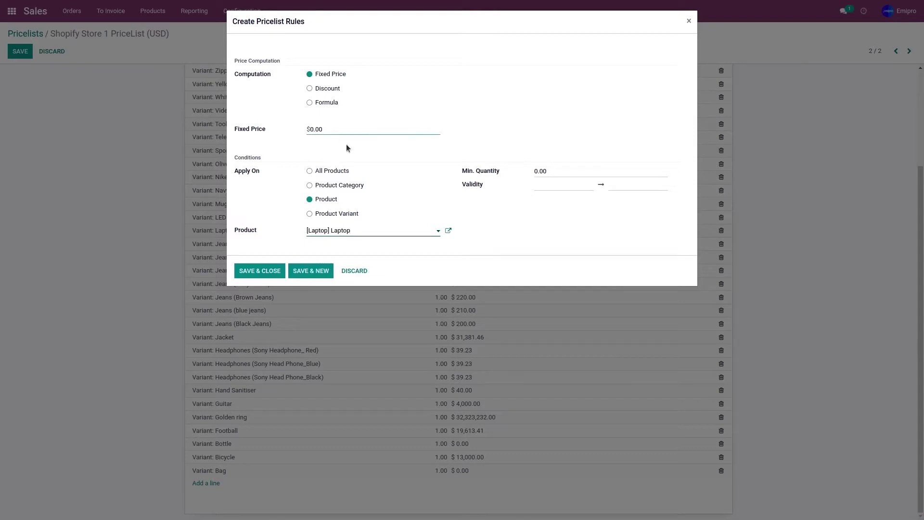
click(253, 273)
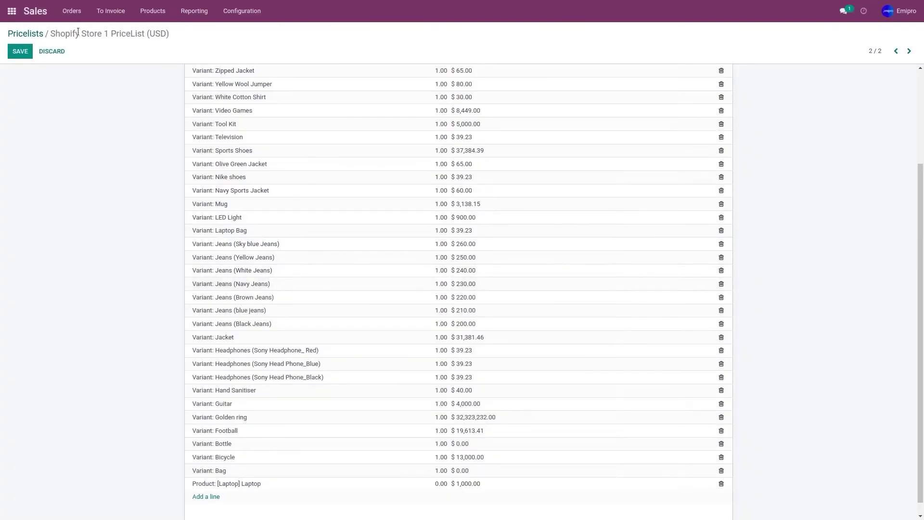
Step: Filter the product list by 'laptop' and switch to list view
click(150, 10)
click(168, 28)
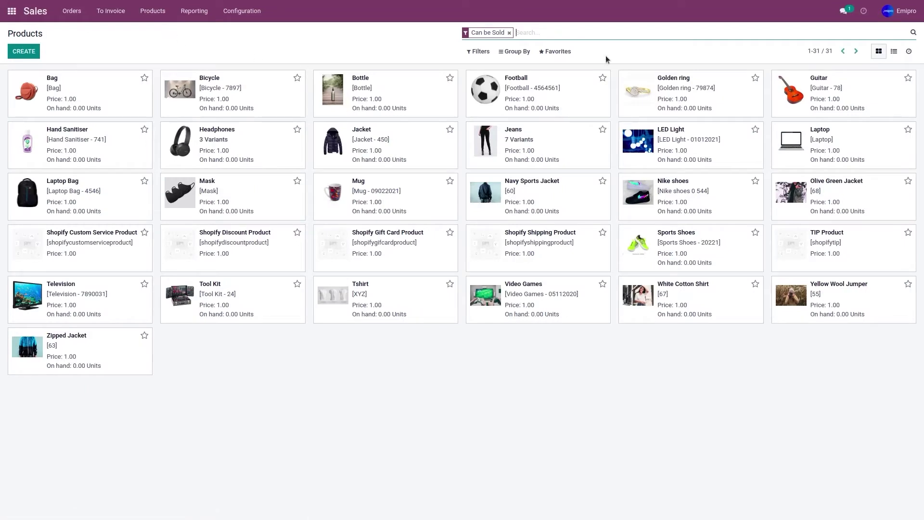
click(575, 34)
text(laptop)
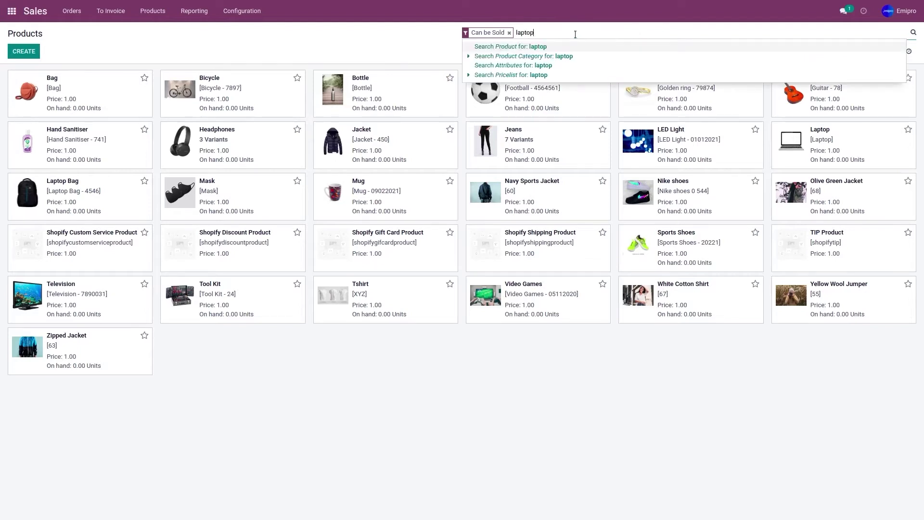
key(Return)
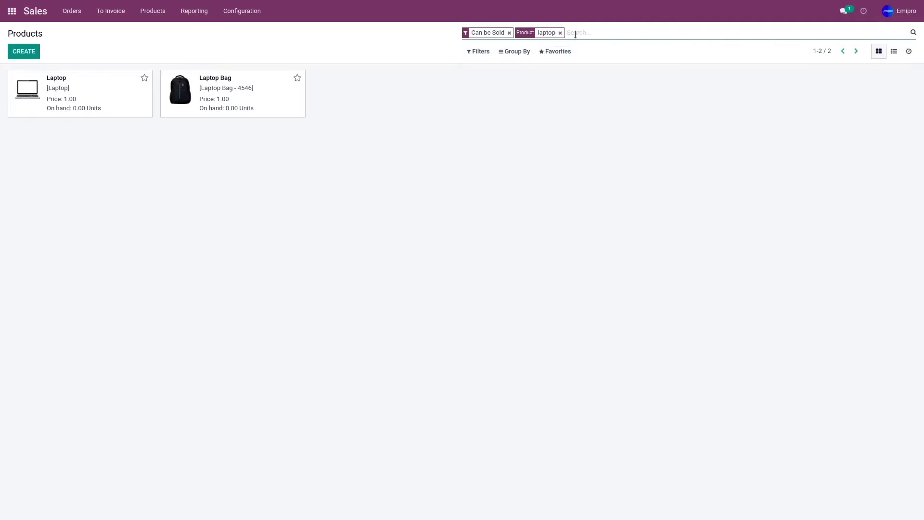
click(894, 52)
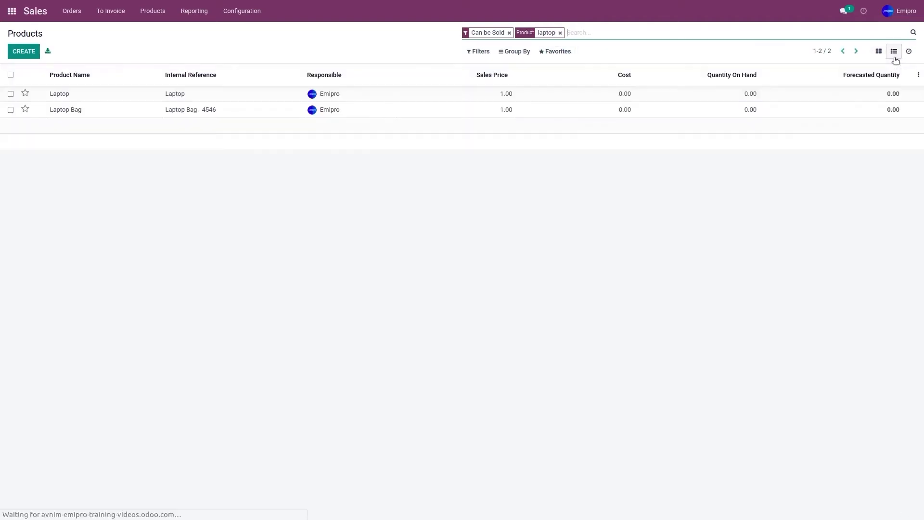
Step: Select Laptop and run Action > Shopify - Prepare Product for Export
click(10, 94)
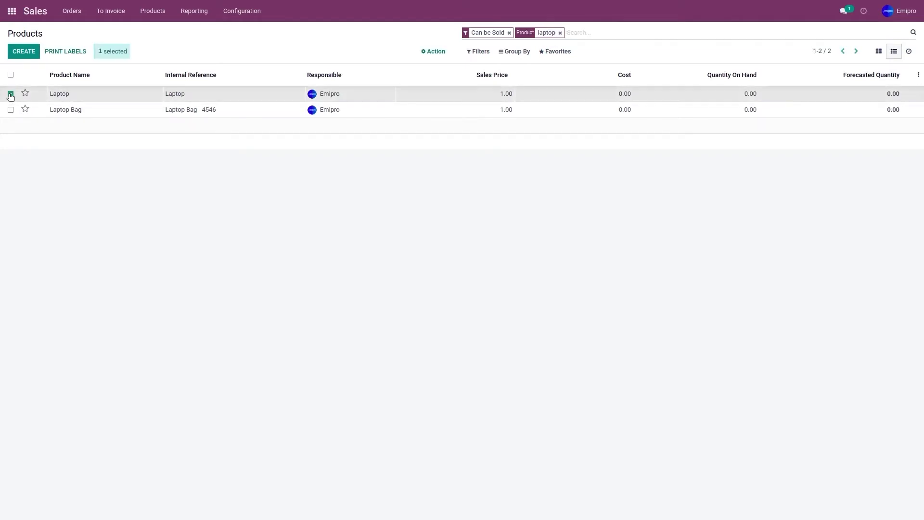
click(432, 56)
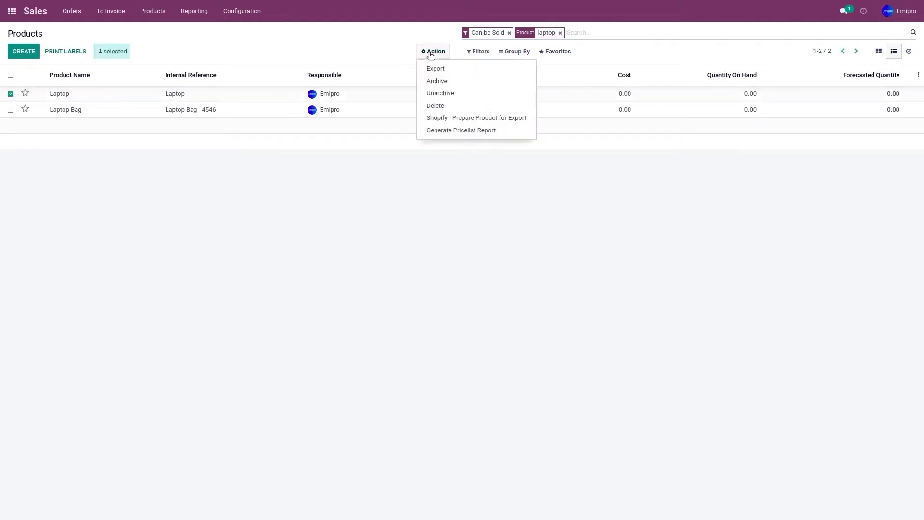
click(446, 118)
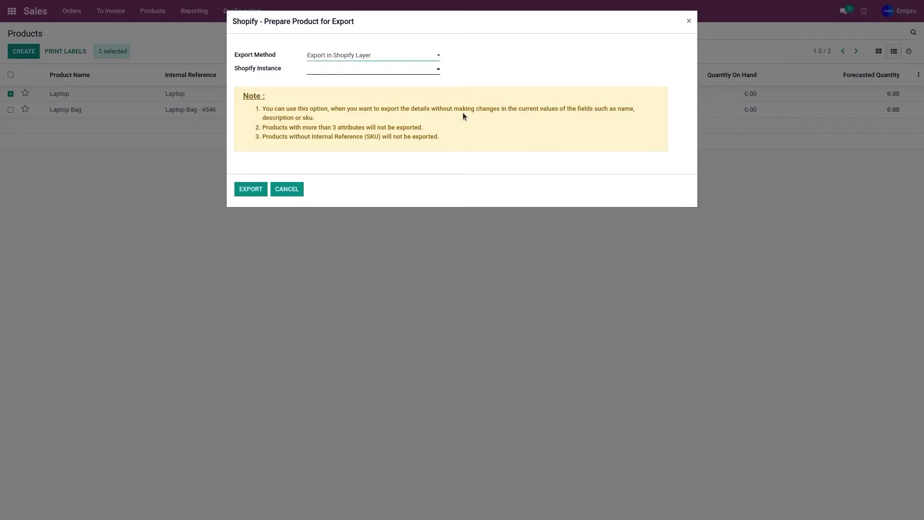
click(324, 71)
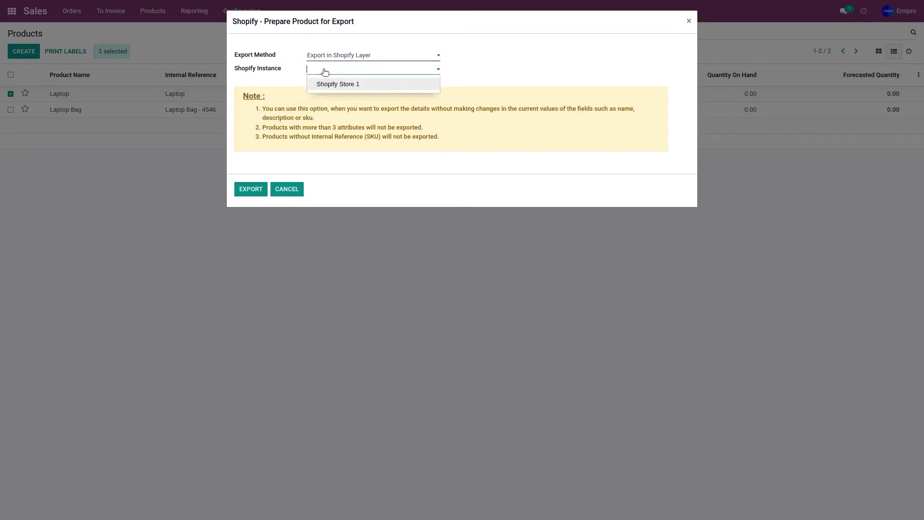
Step: Export Laptop into the Shopify layer for Shopify Store 1, then open the Shopify app
click(351, 85)
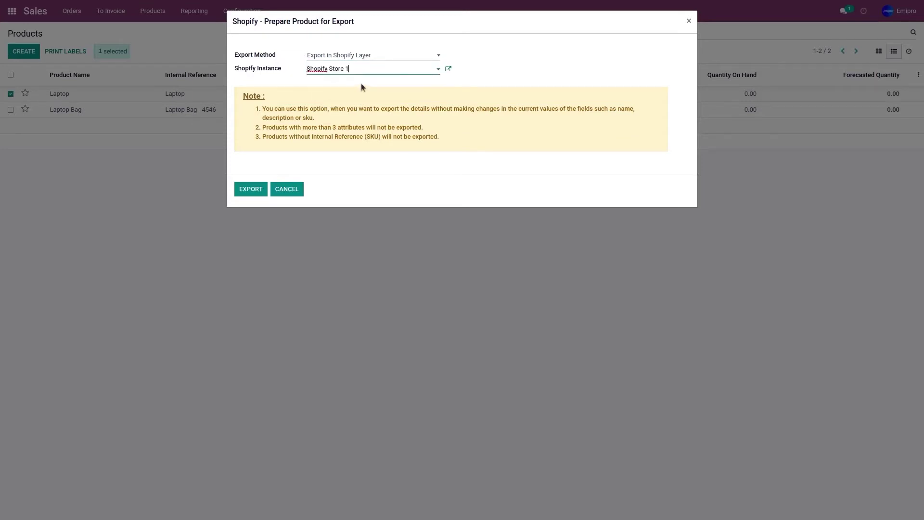
click(249, 193)
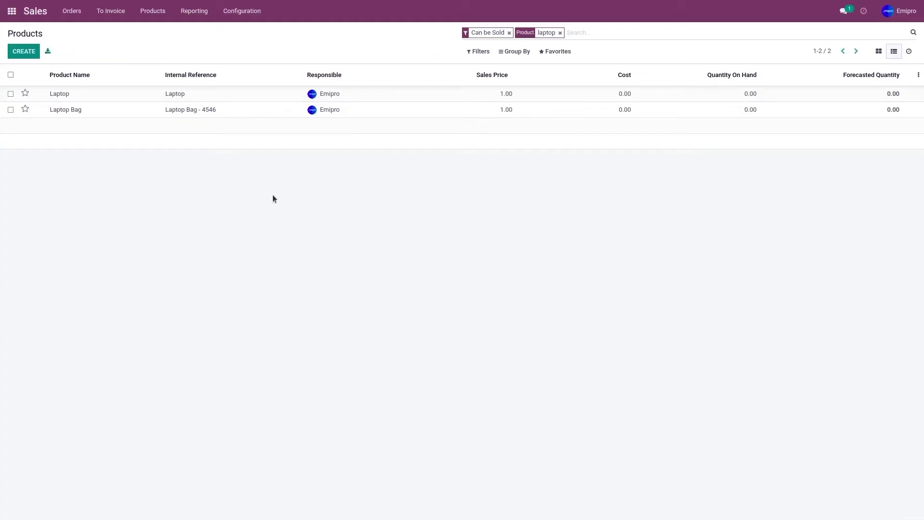
click(11, 11)
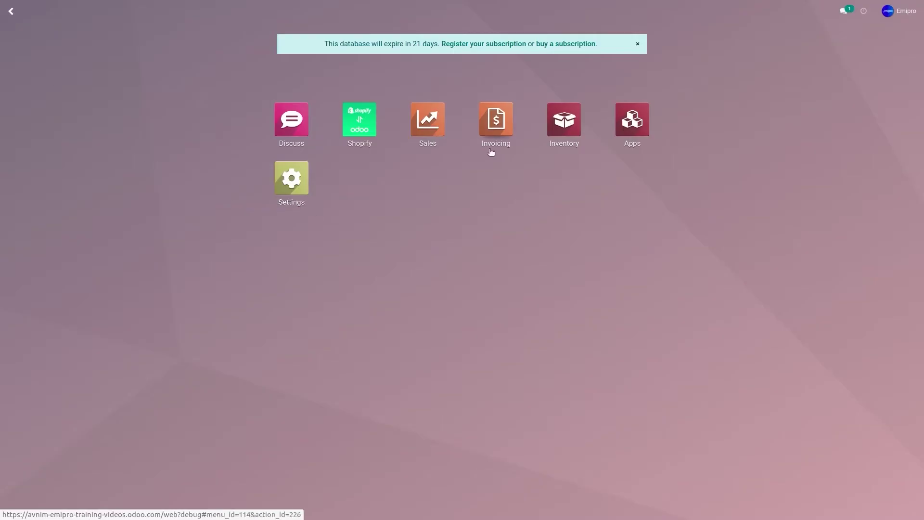
click(360, 135)
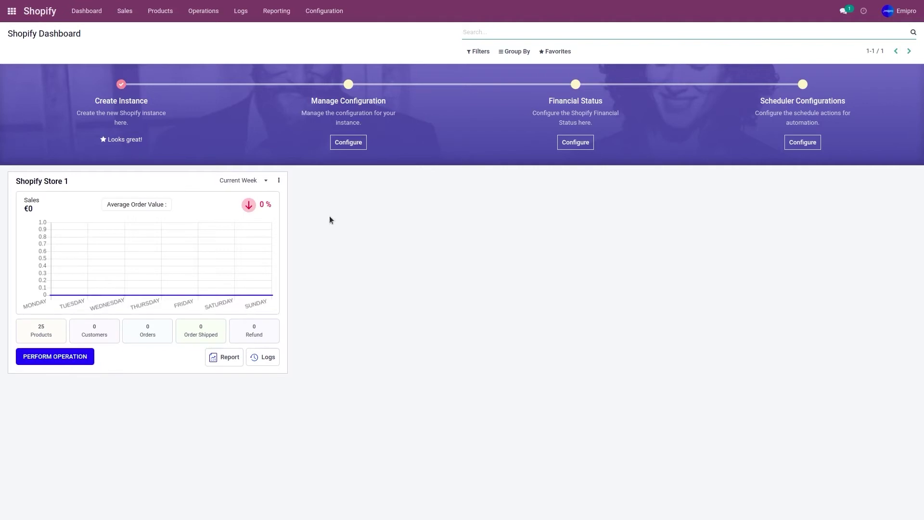
Step: Open Products > Shopify Product to list the Shopify layer products
click(160, 11)
click(164, 31)
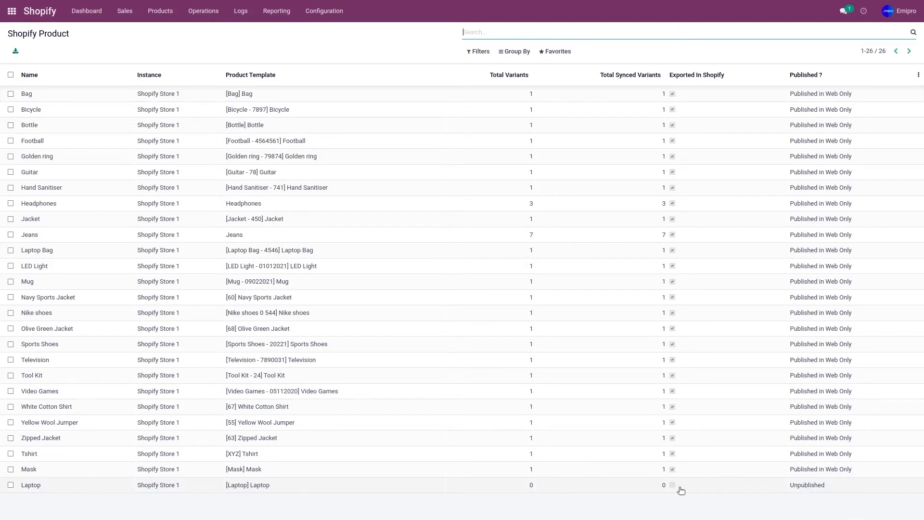
Step: Give the Laptop Shopify product description 'This is a laptop Product' and tag Silver, then save
click(125, 487)
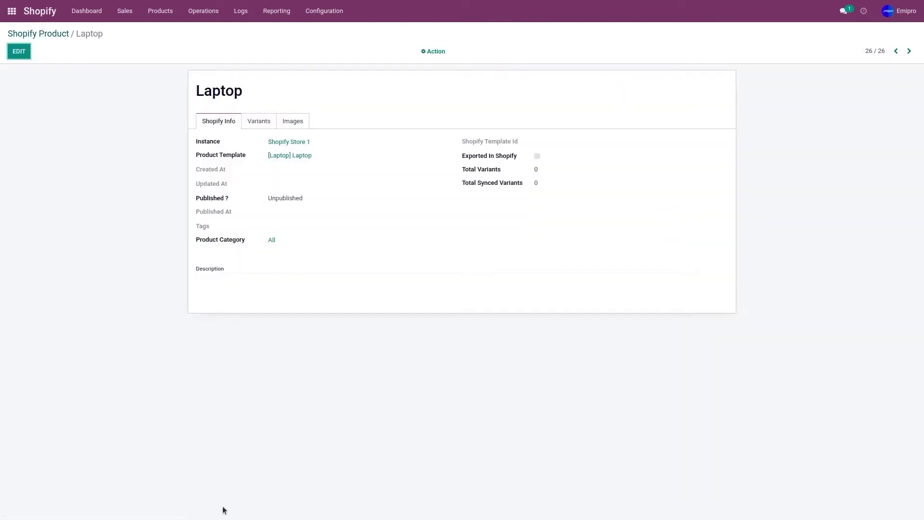
click(19, 54)
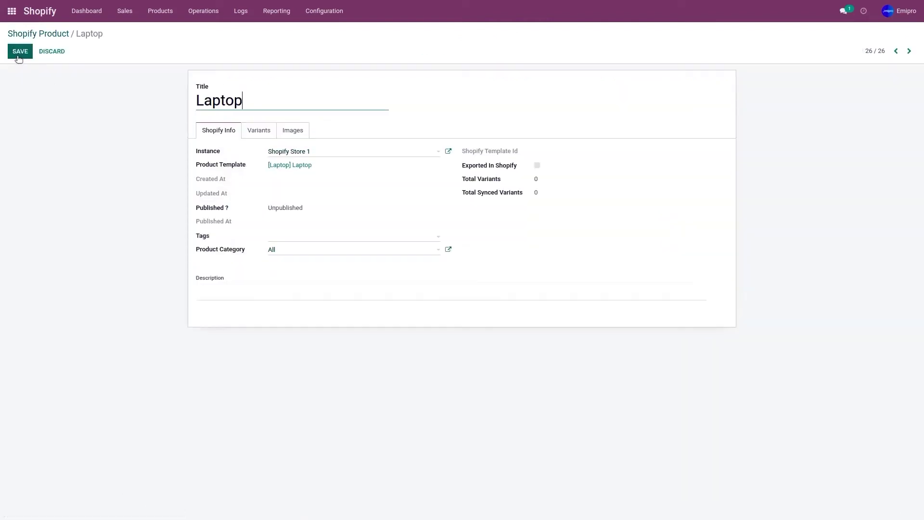
click(216, 287)
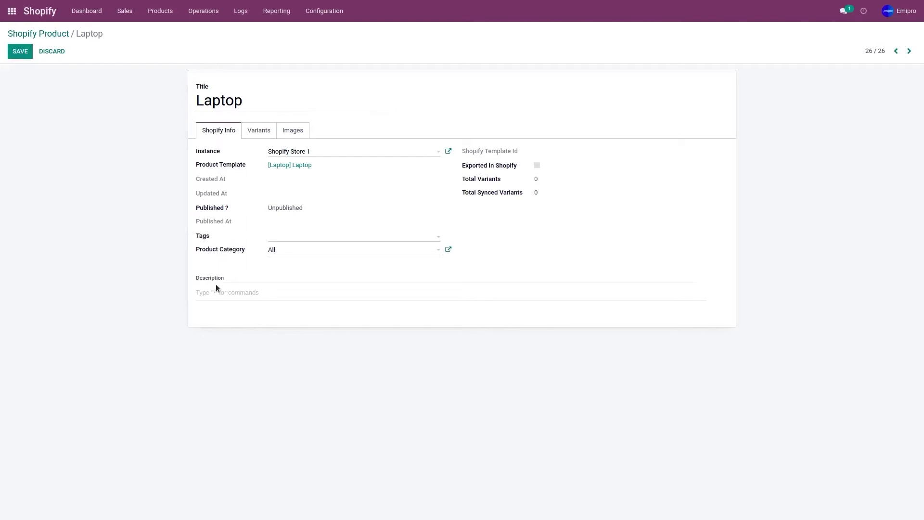
text(This is a laptop)
text(Product)
click(288, 241)
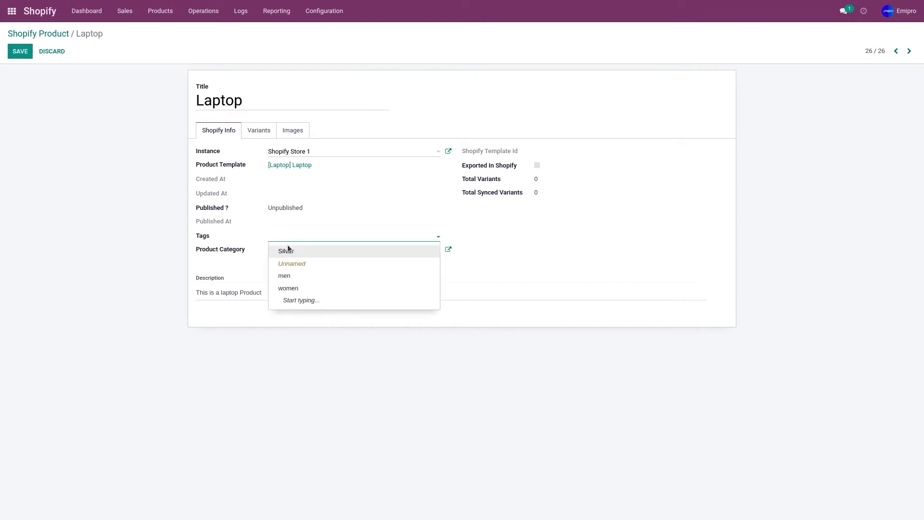
click(294, 252)
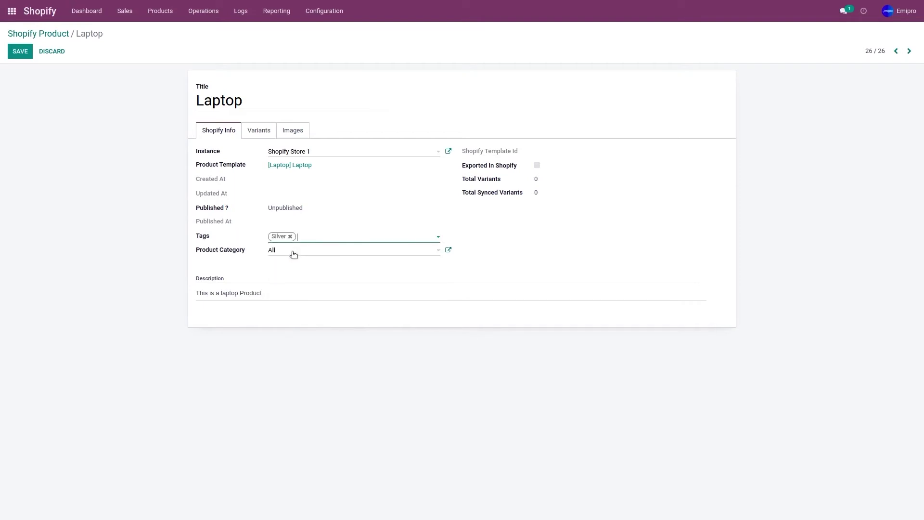
click(20, 57)
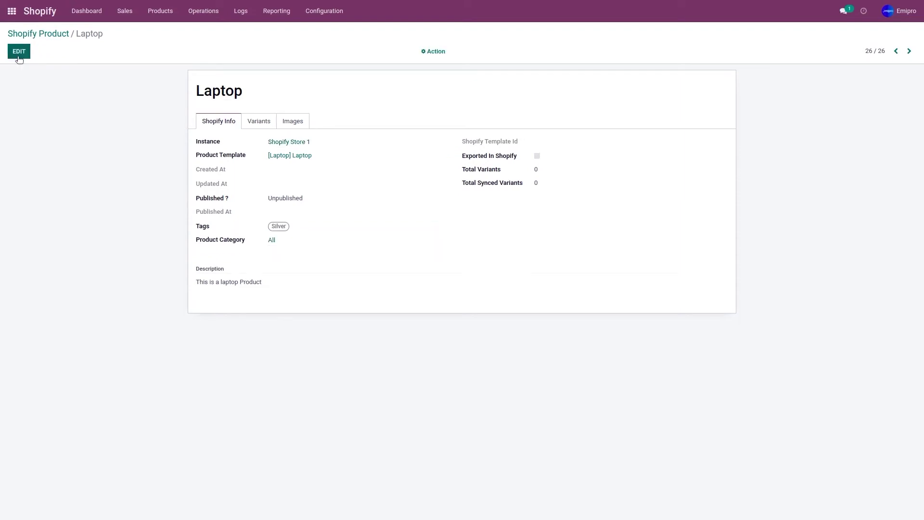
click(46, 37)
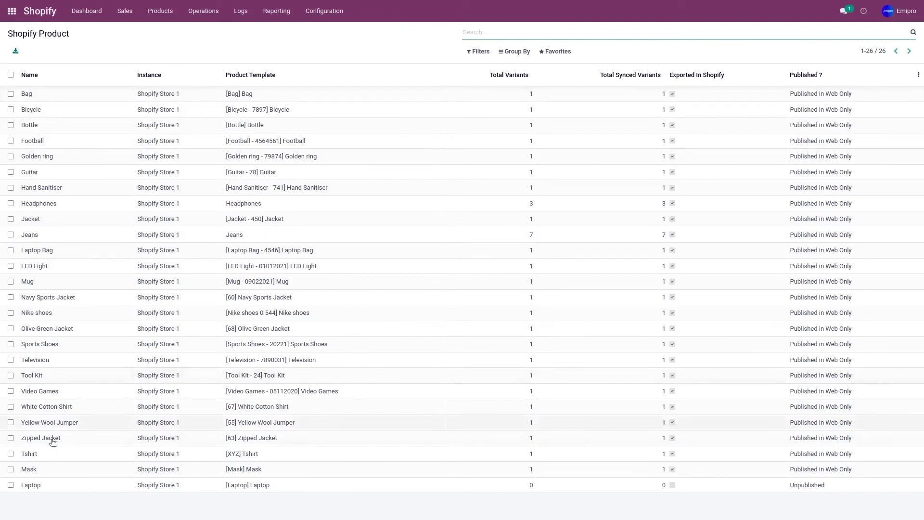
Step: Select Laptop and choose Action > Export New Product in Shopify
click(11, 485)
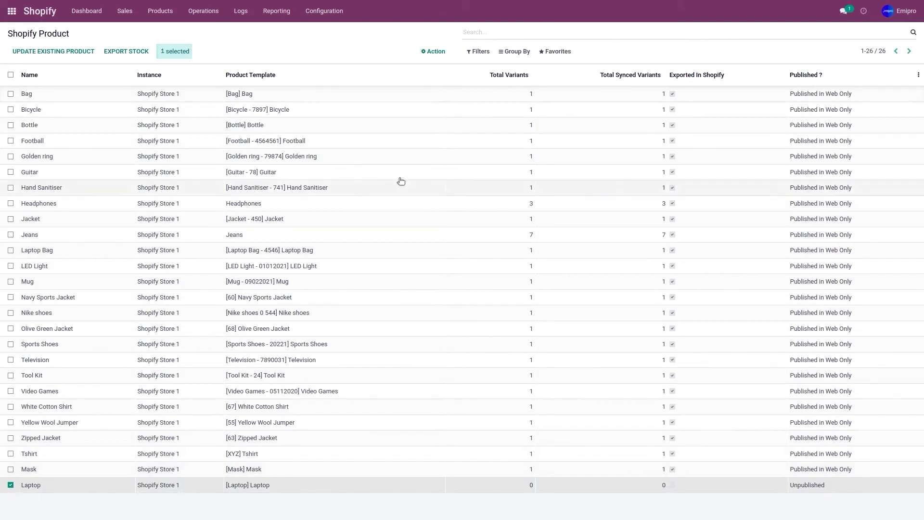
click(429, 54)
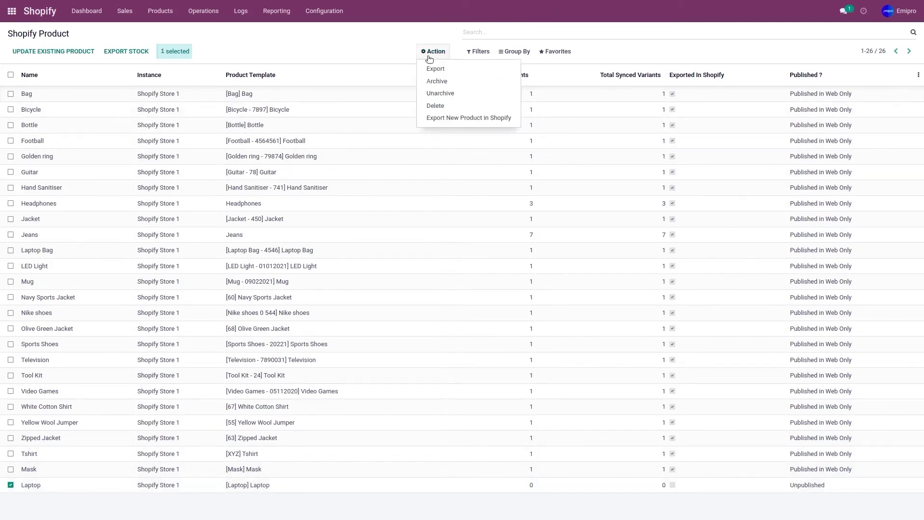
click(449, 119)
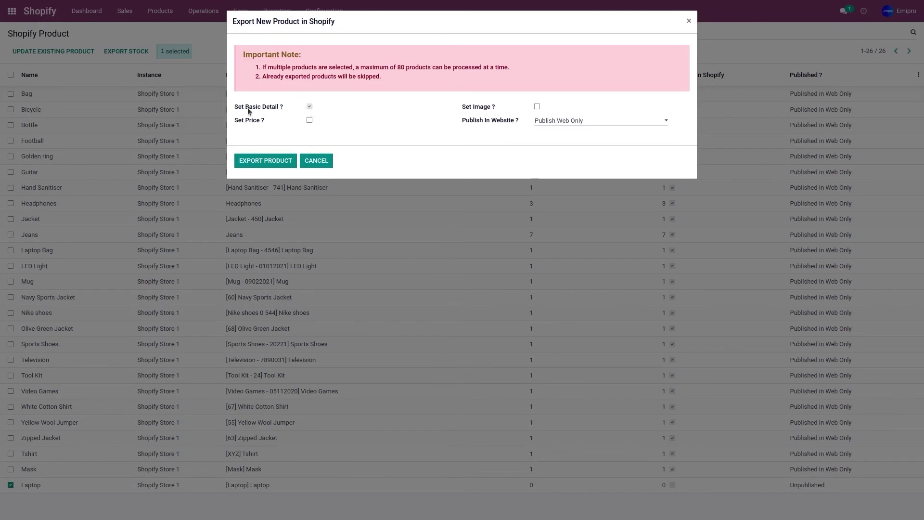
Step: Export Laptop to Shopify with price and image included, published to Web Only
mouse_move(275, 113)
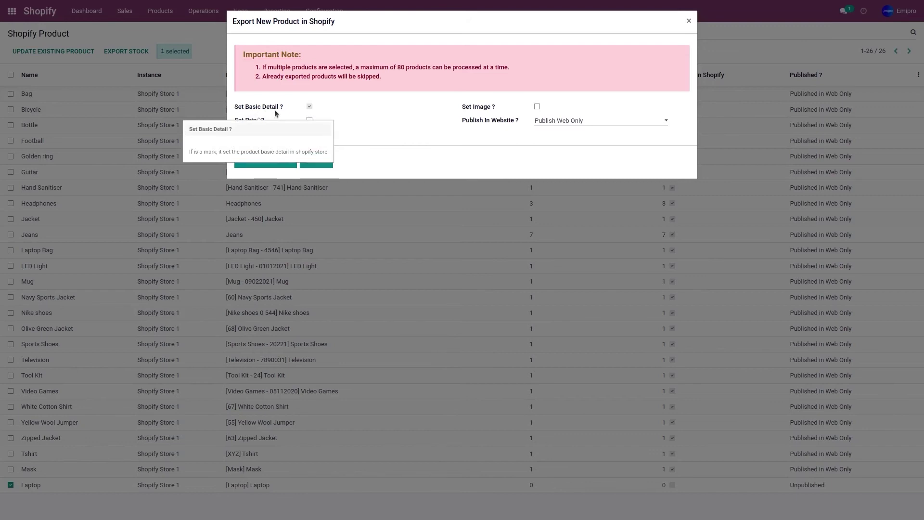
click(310, 120)
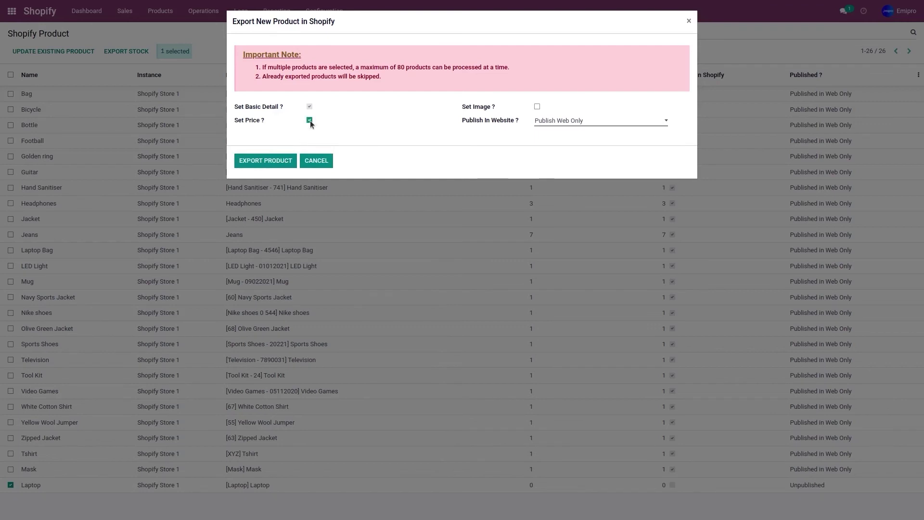
click(538, 106)
click(631, 127)
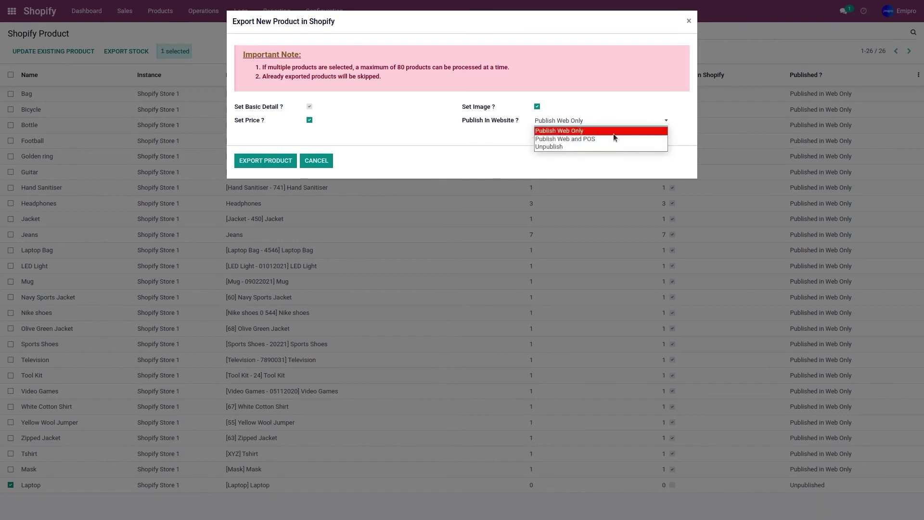
click(614, 134)
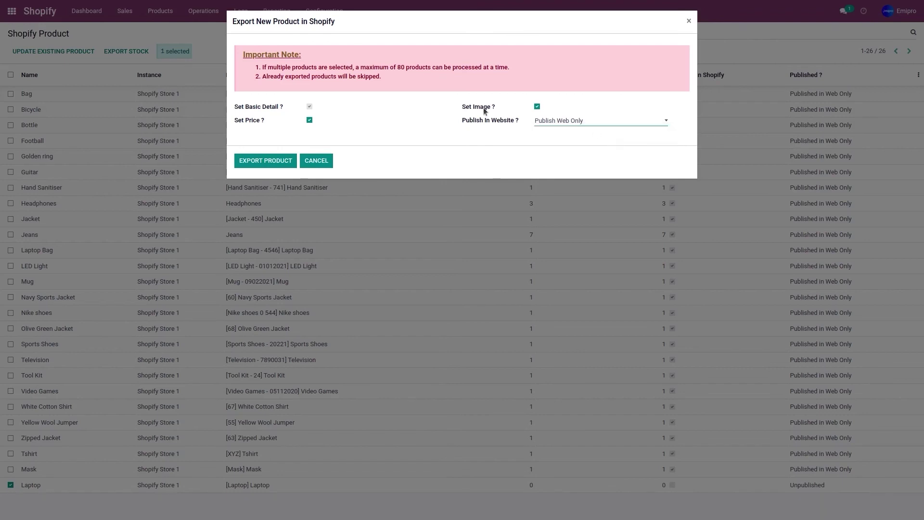
click(265, 163)
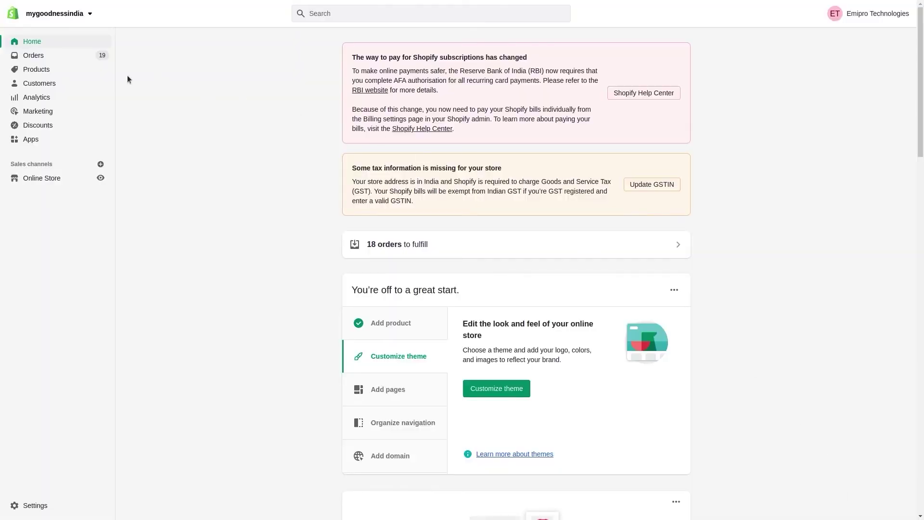
Step: Filter Shopify Products by 'laptop' and open the Laptop product
click(49, 69)
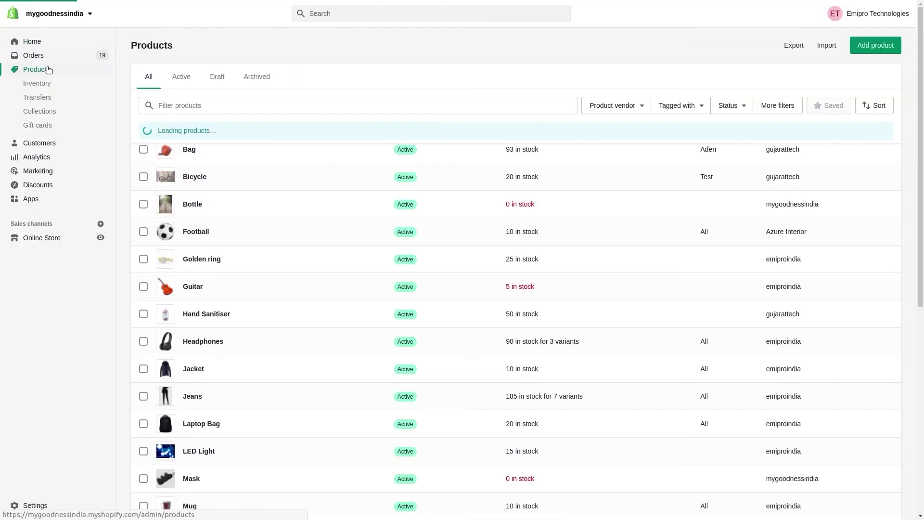
click(207, 102)
text(laptop)
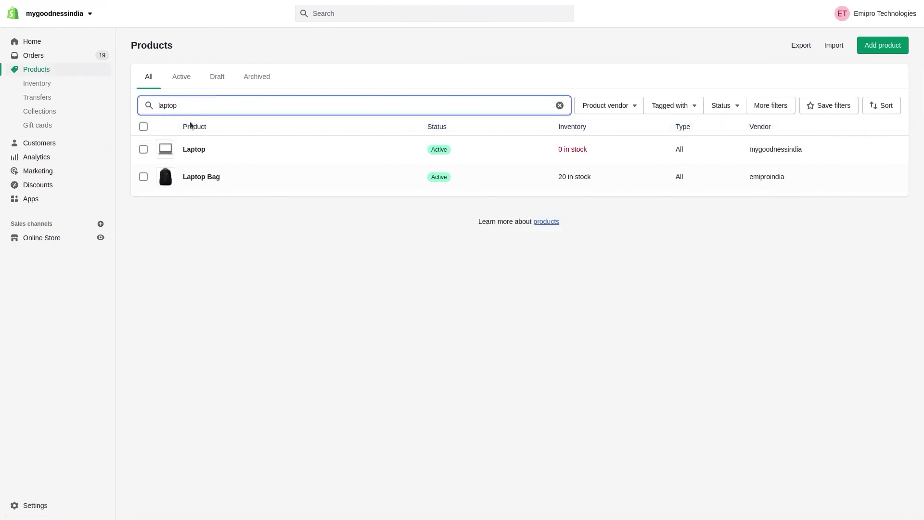
click(194, 150)
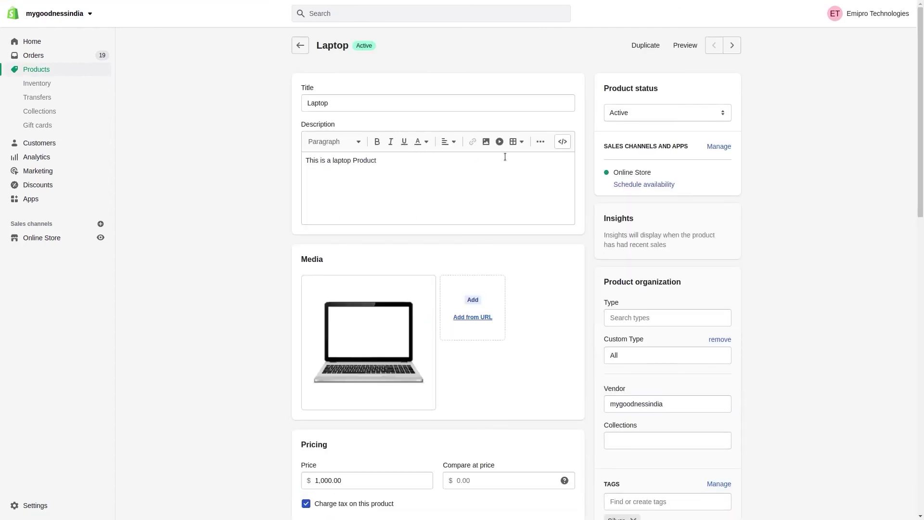
Step: Check the Laptop title, description and 1,000.00 price carried over from Odoo
drag(336, 103, 307, 100)
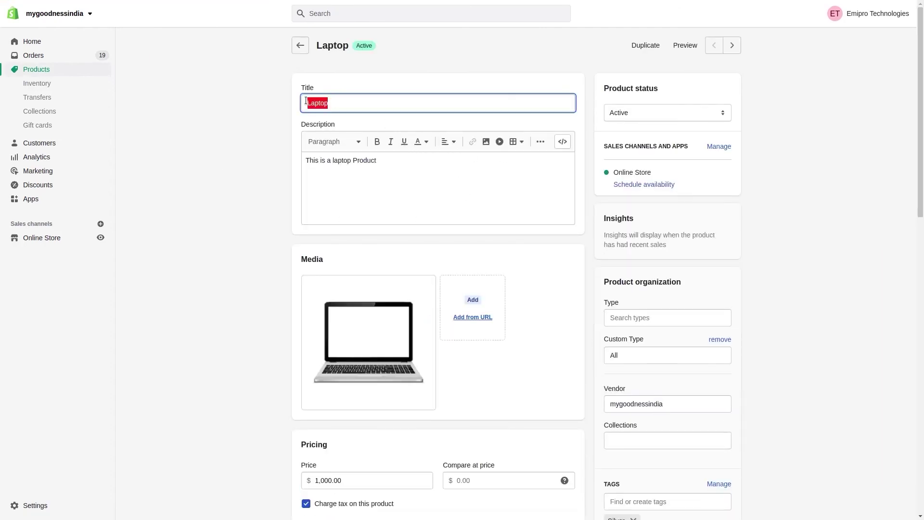
click(348, 204)
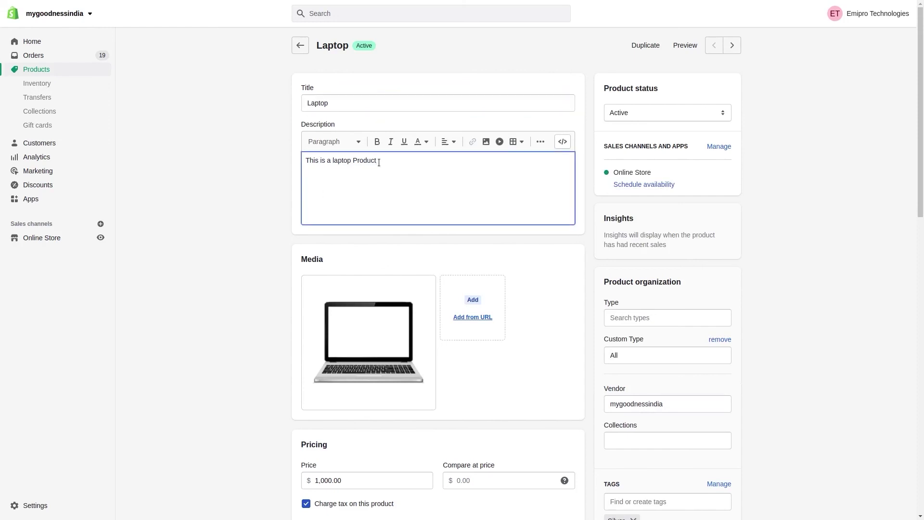
drag(378, 161, 307, 161)
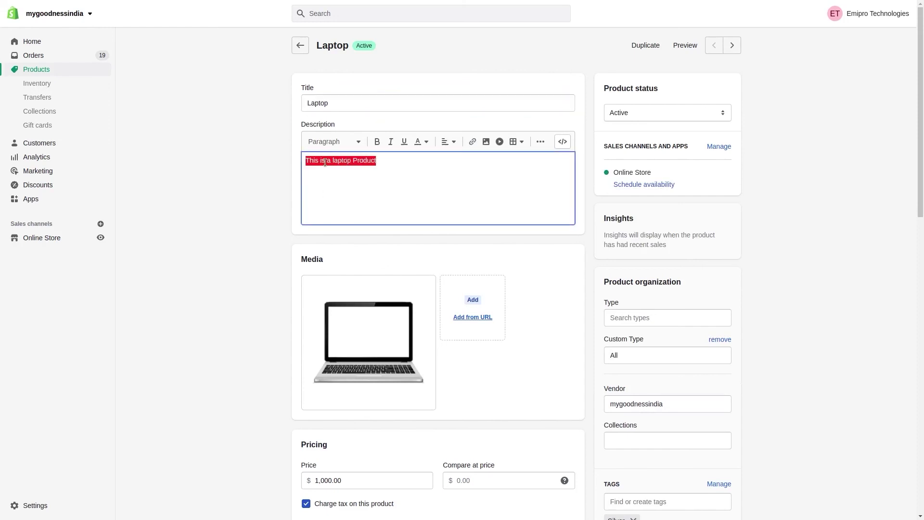
key(Right)
scroll(341, 171, down, 3)
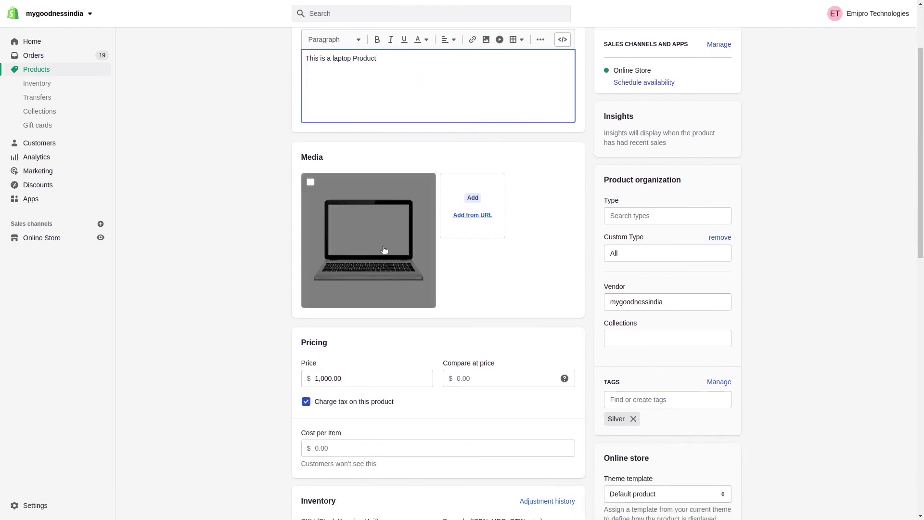
scroll(386, 249, down, 2)
double_click(345, 302)
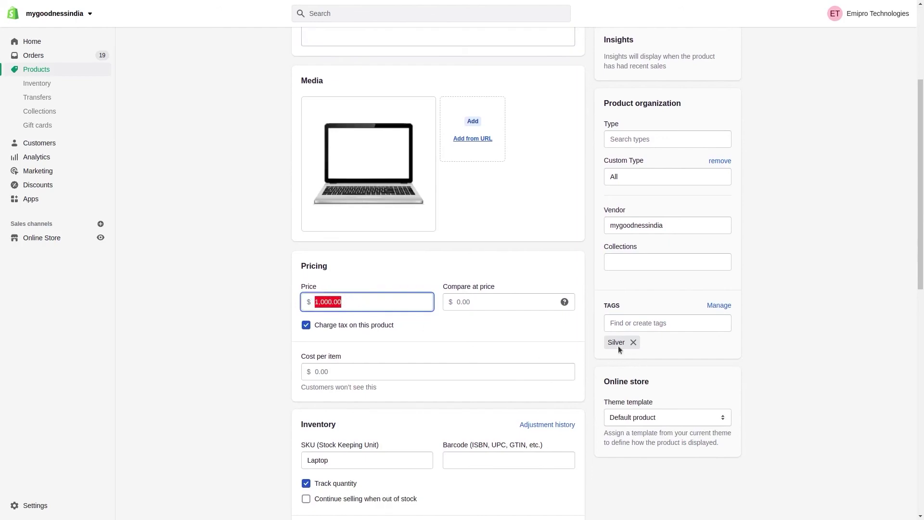